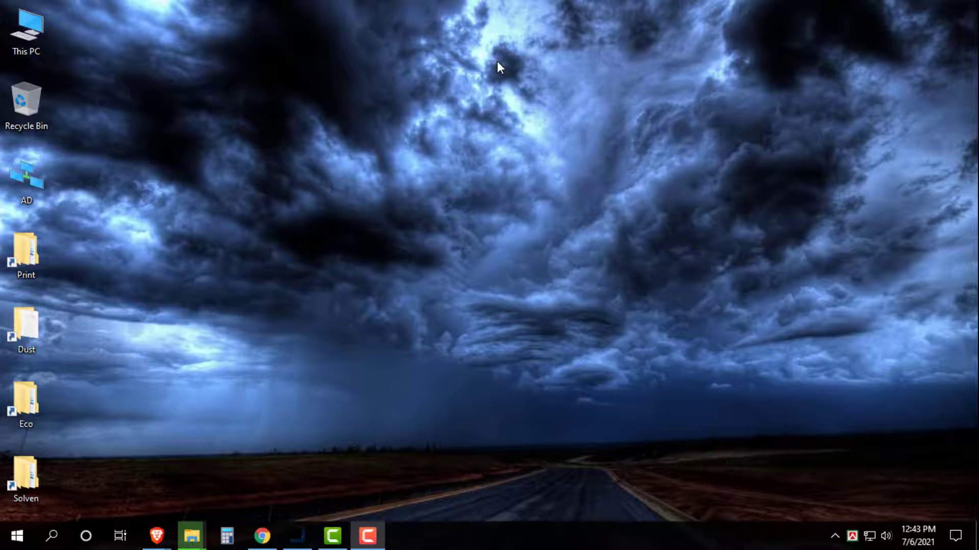
Step: Refresh the Windows desktop from its right-click menu
right_click(497, 61)
click(531, 102)
Step: Refresh the desktop twice, briefly opening and dismissing the Start menu in between
right_click(499, 80)
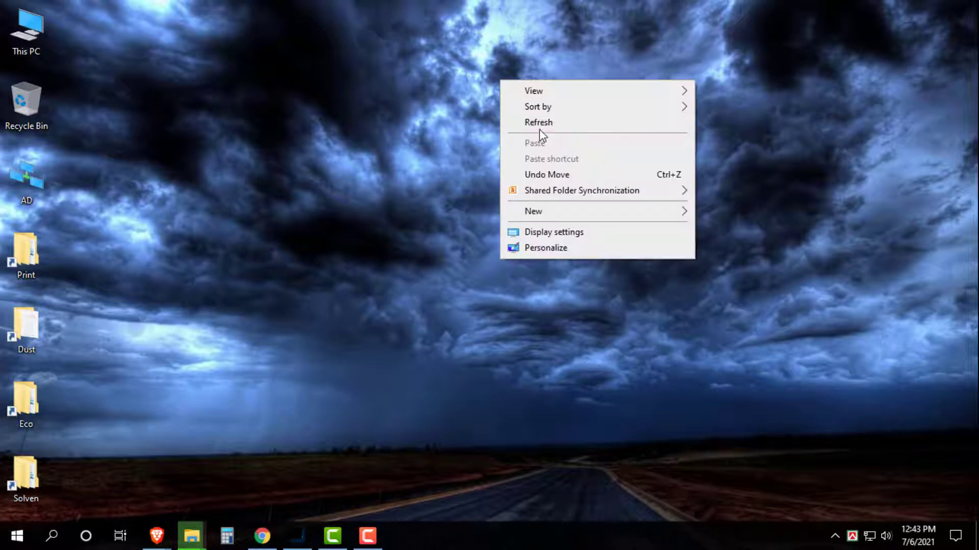
click(535, 121)
key(super)
click(399, 164)
right_click(409, 130)
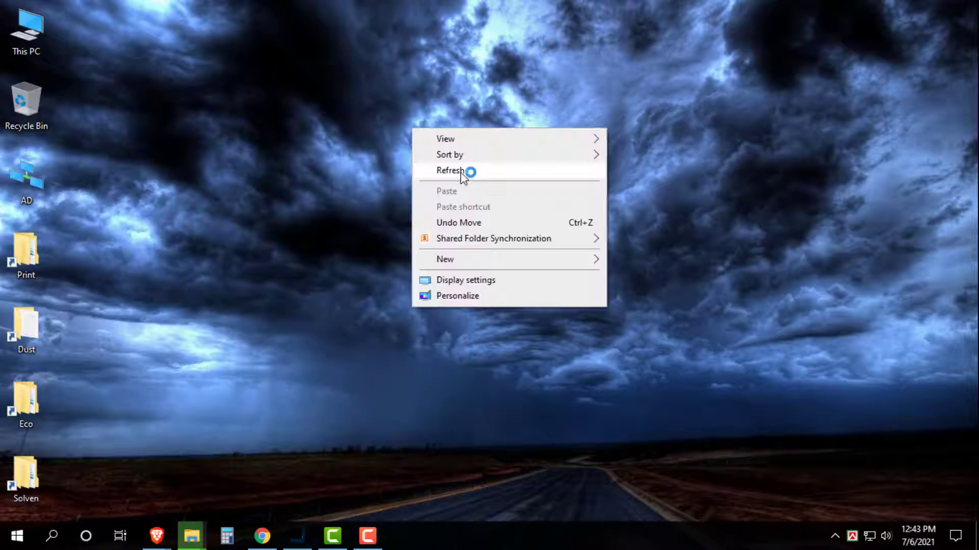
click(462, 172)
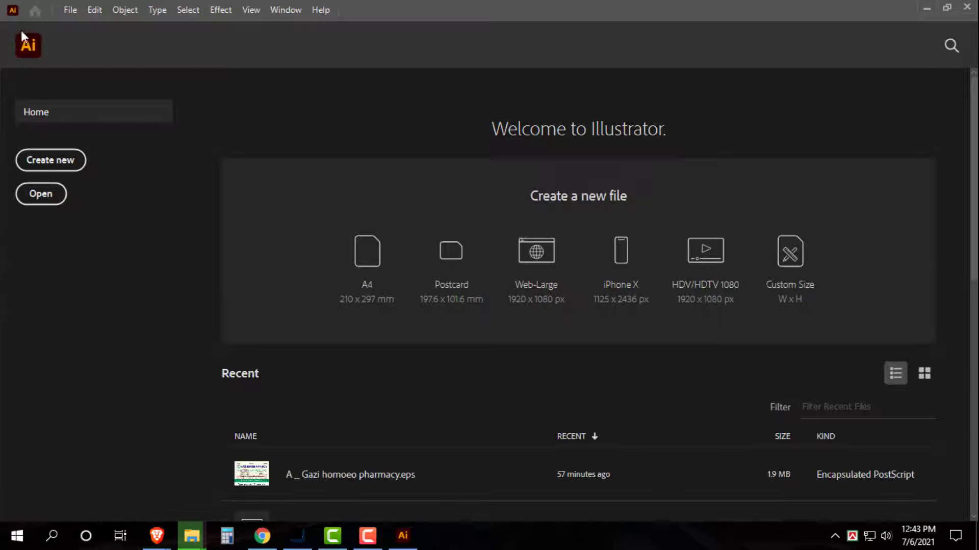
Step: Create a new A4 document and draw a vertical line with the Pen tool
click(70, 10)
click(87, 26)
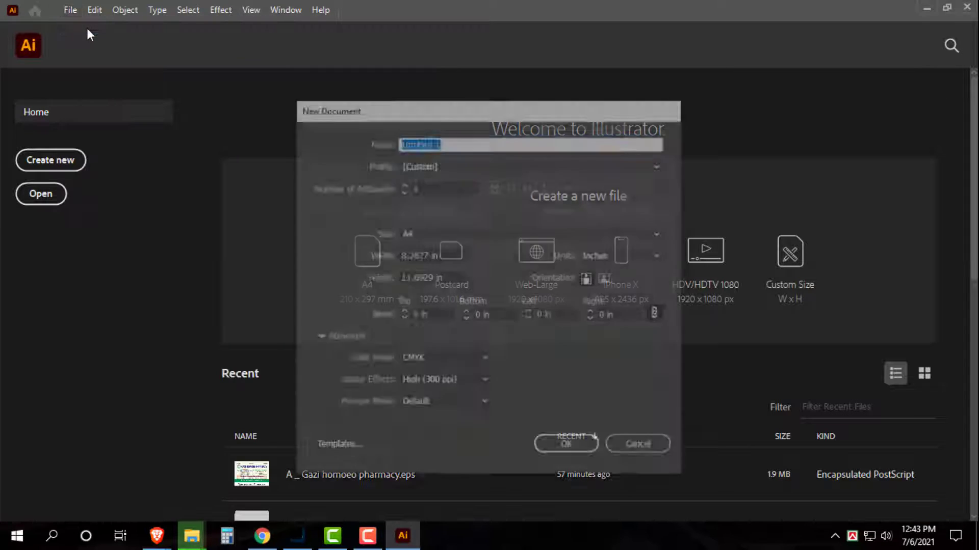
click(566, 445)
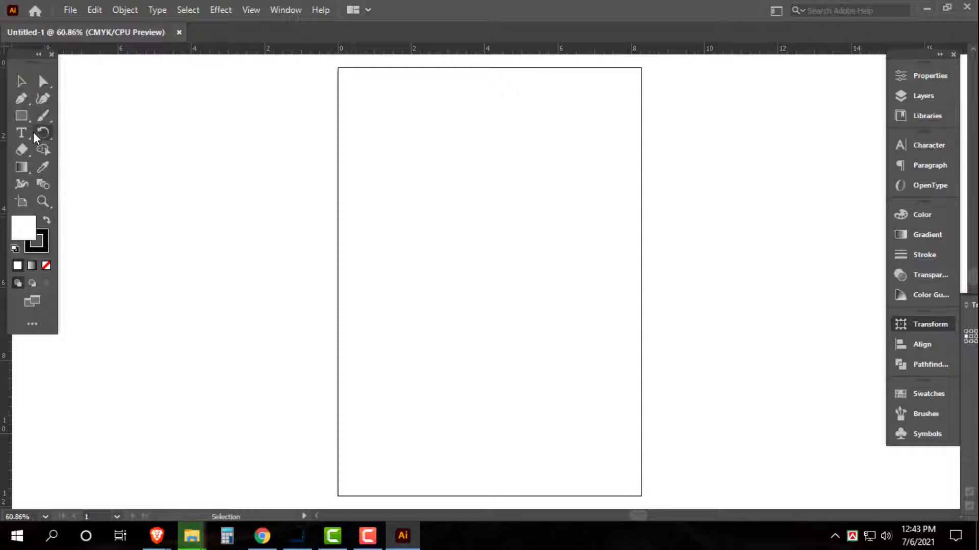
click(20, 100)
click(373, 144)
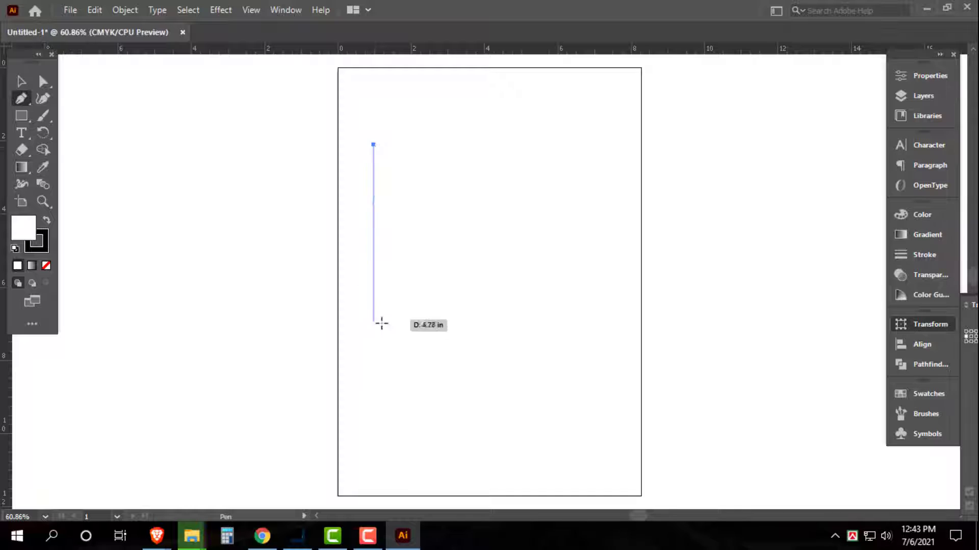
shift+click(393, 391)
Step: Duplicate the line into ten evenly spaced parallel lines, then select them all with no fill
key(v)
drag(377, 194, 401, 195)
key(ctrl+d)
key(ctrl+d)
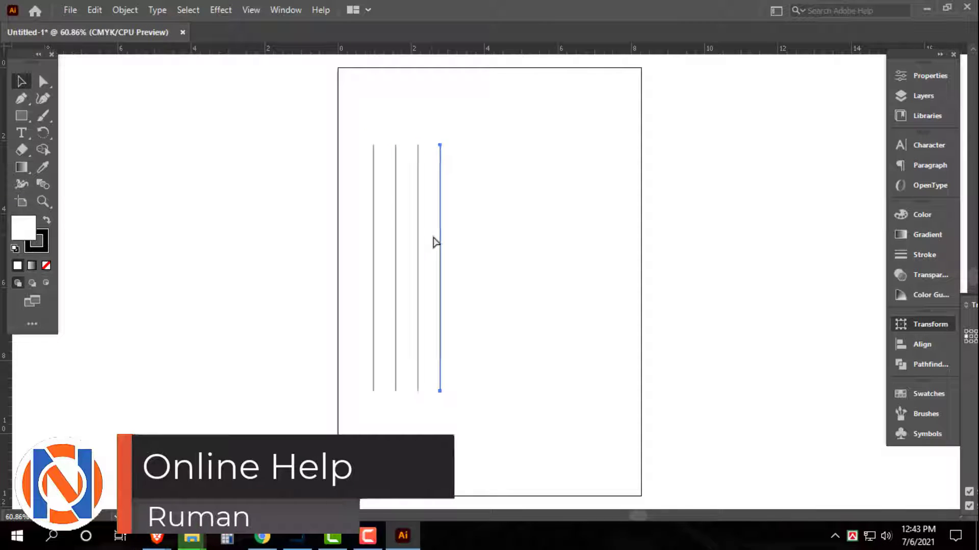
key(ctrl+d)
key(ctrl+d)
key(ctrl+d)
key(ctrl+d)
key(ctrl+d)
key(ctrl+d)
key(ctrl+a)
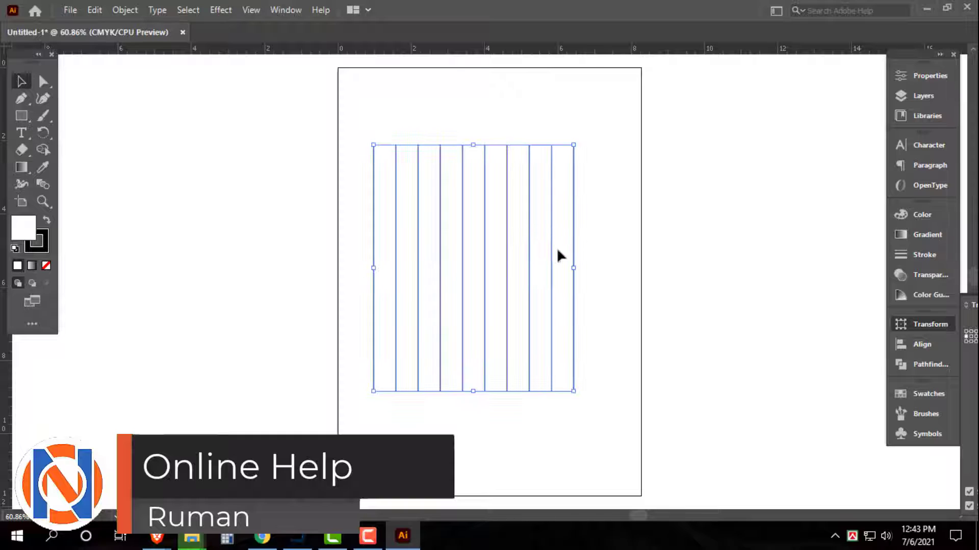
key(Right)
key(Right)
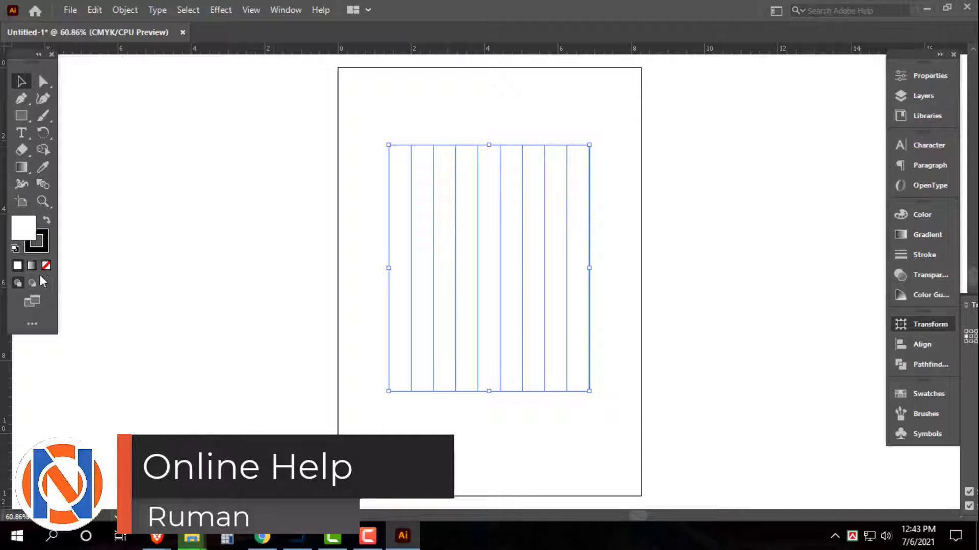
Step: Paste a copy of the lines in place and rotate it by -60°
click(94, 10)
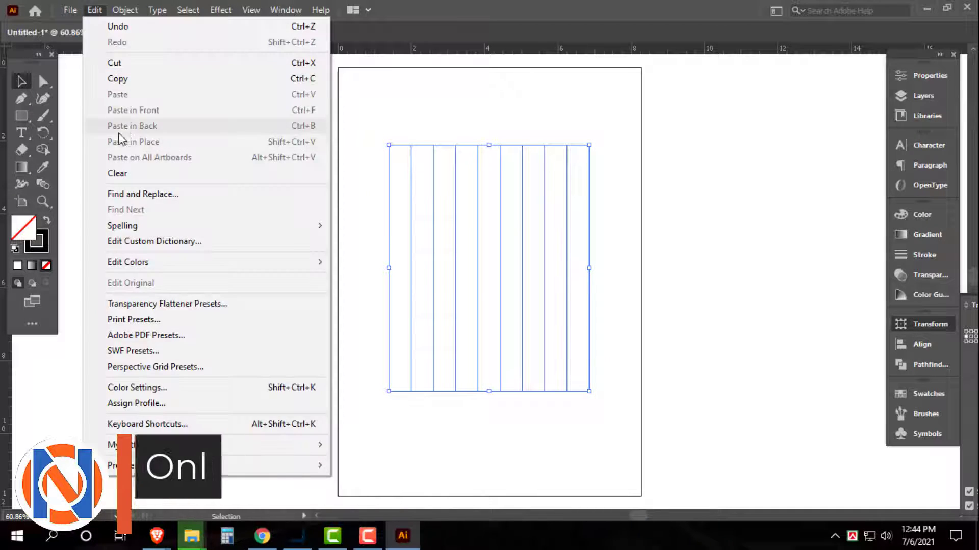
click(123, 78)
click(95, 10)
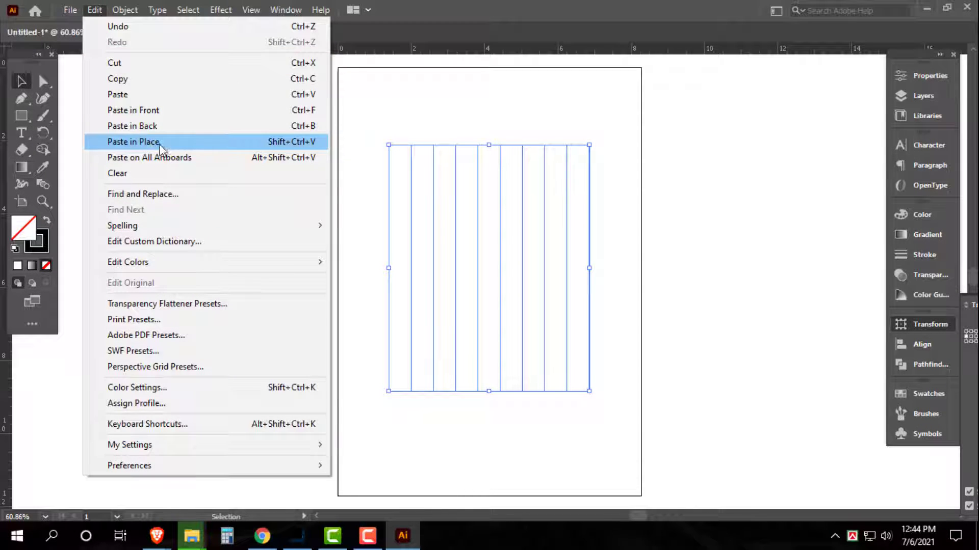
click(159, 142)
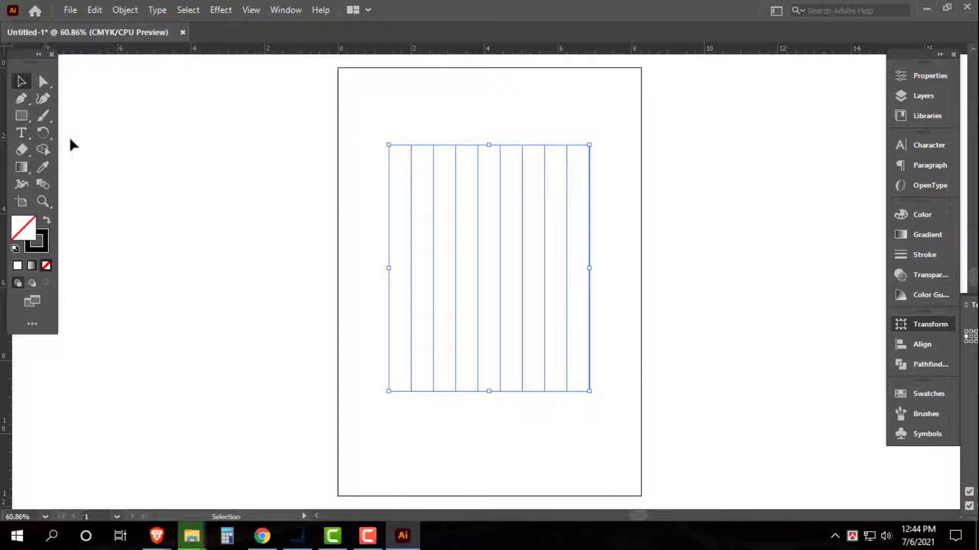
click(43, 133)
key(Return)
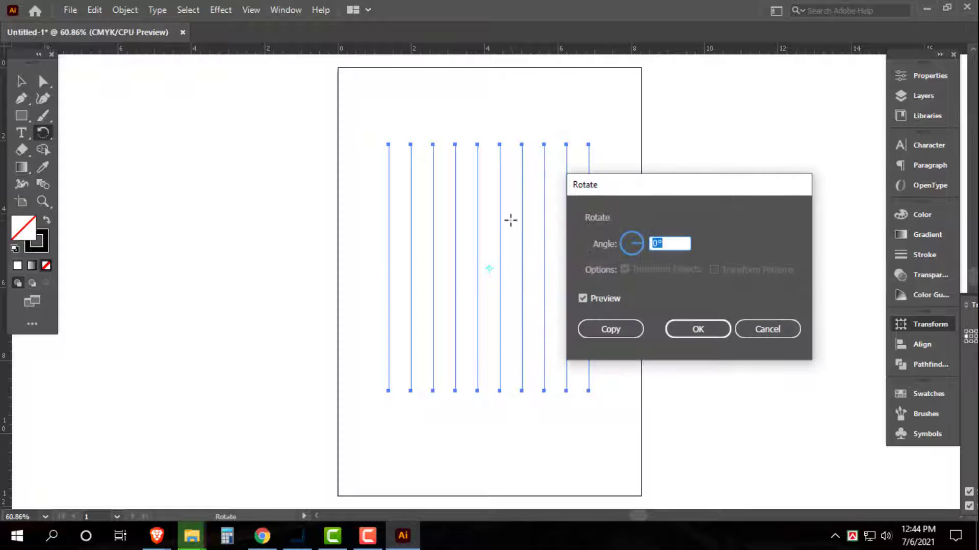
text(-60)
key(Return)
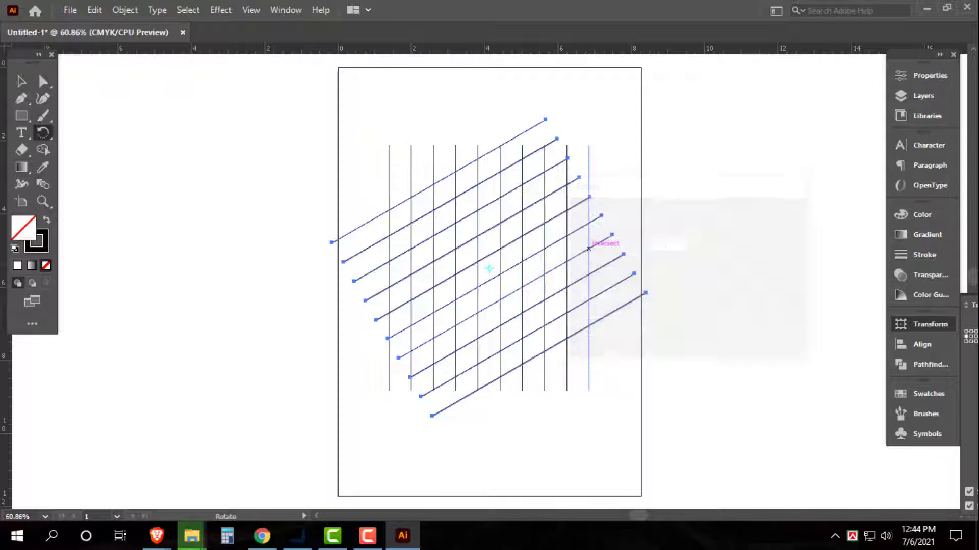
key(v)
Step: Copy the slanted lines and paste another copy in place on top
click(97, 12)
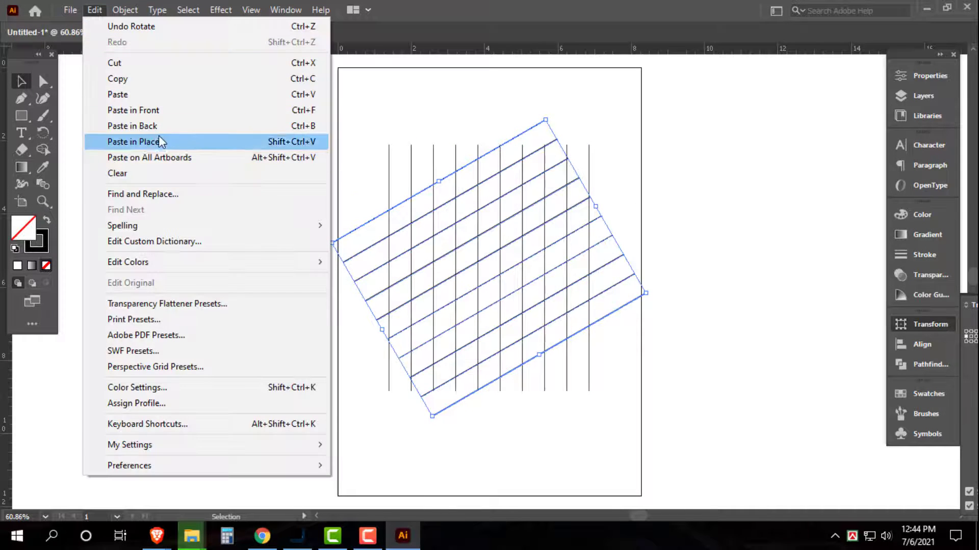
click(145, 79)
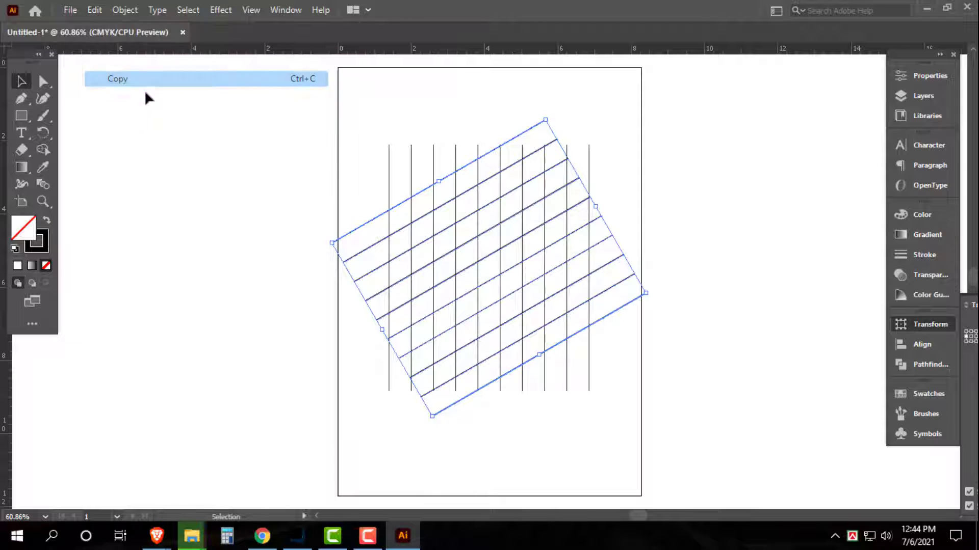
click(94, 10)
click(154, 142)
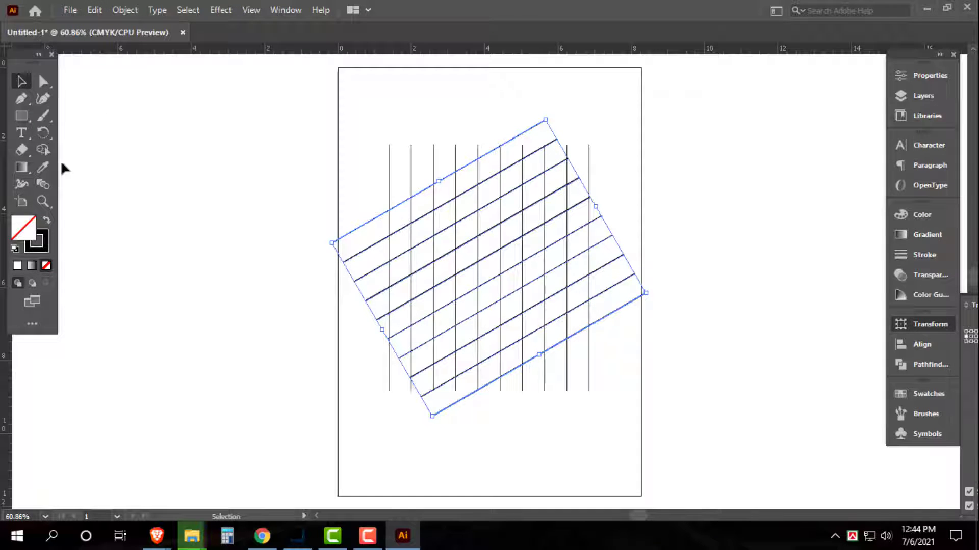
drag(43, 132, 80, 146)
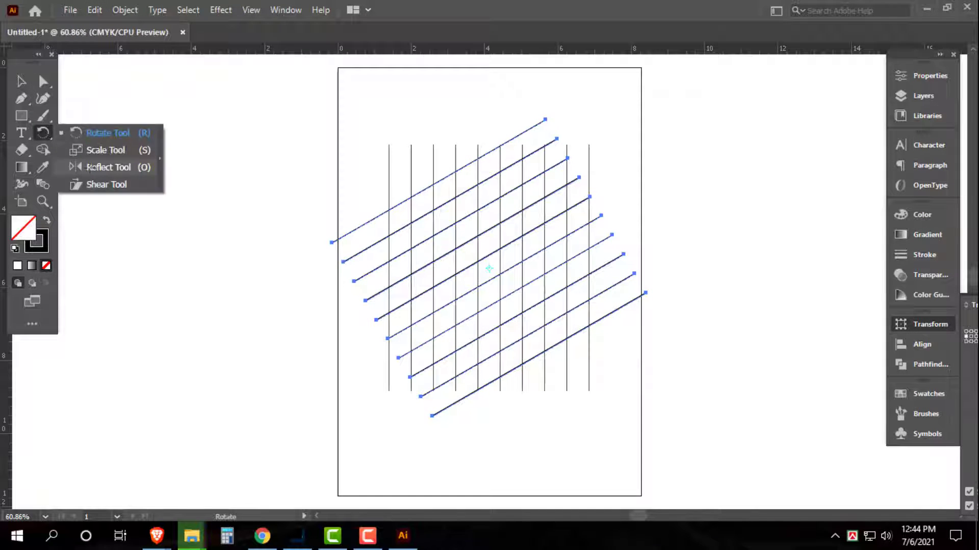
Step: Reflect the stacked slanted copy across the vertical axis, then zoom to 100%
click(108, 168)
key(Return)
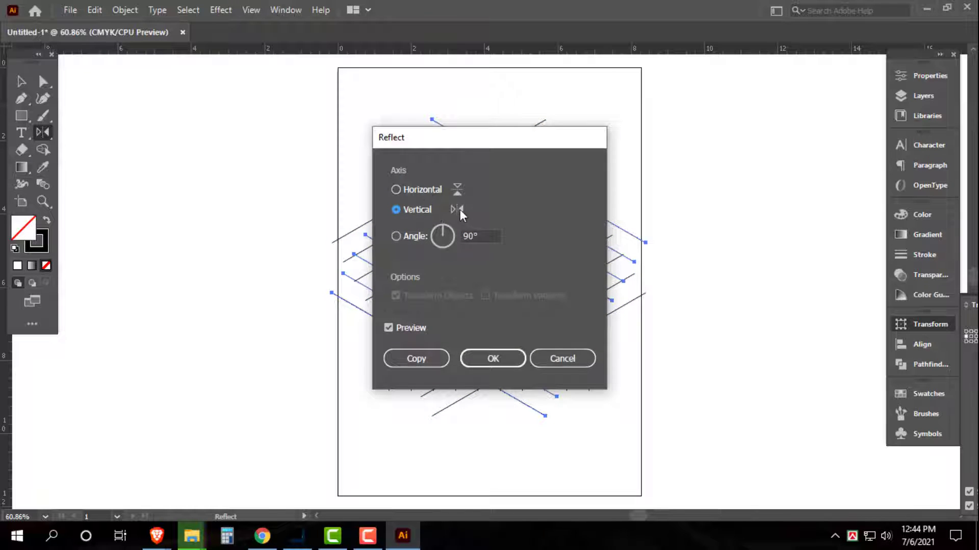
click(493, 358)
key(v)
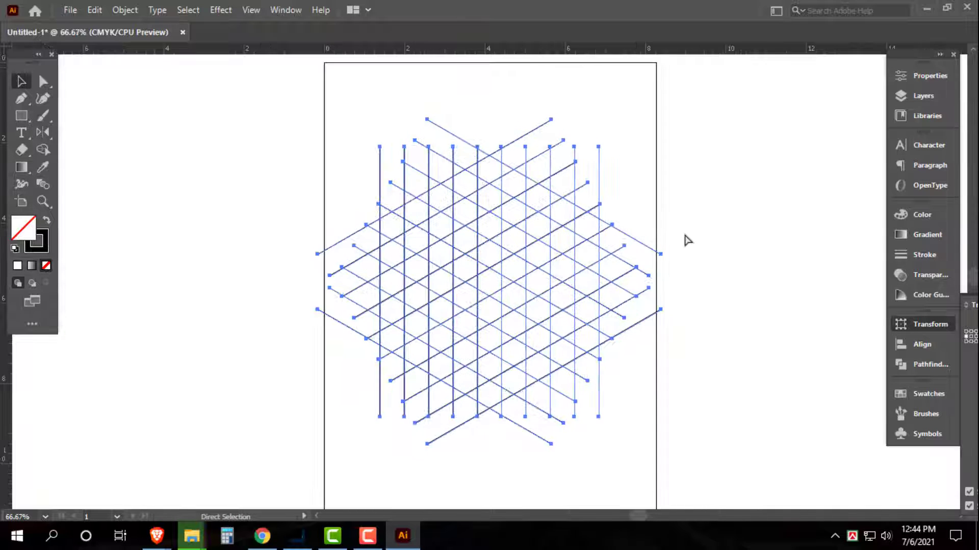
key(ctrl+1)
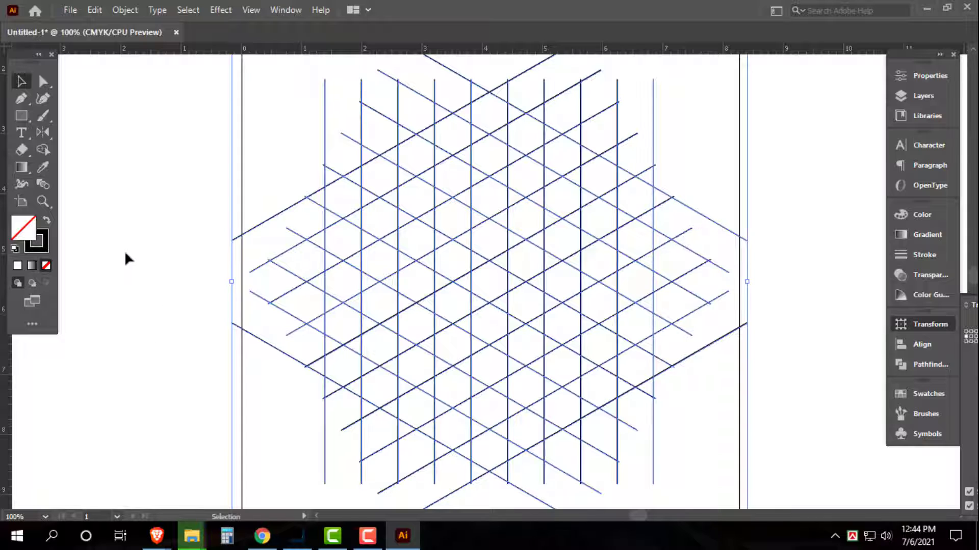
Step: With Shape Builder, merge the top diagonal, left column and lower diagonal cells into a C band
click(43, 155)
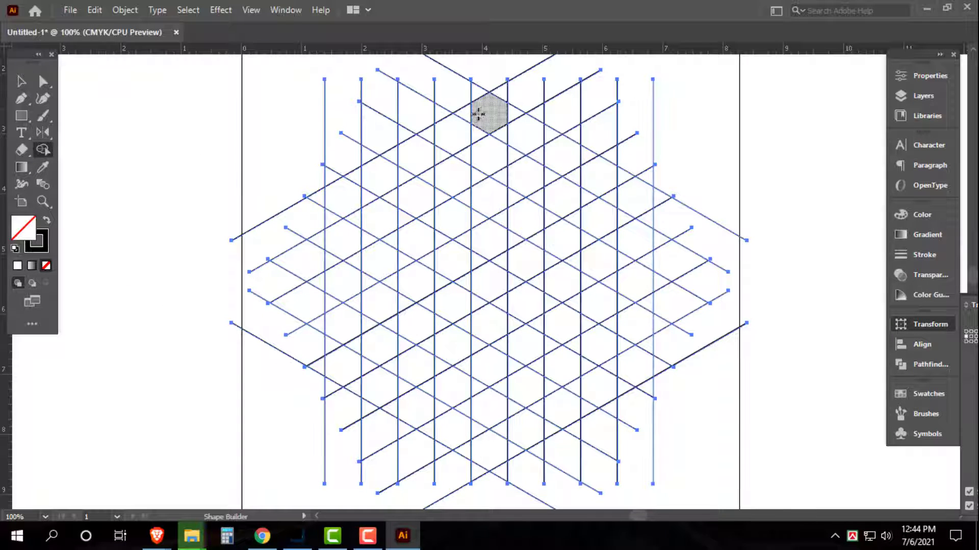
mouse_move(478, 114)
mouse_down()
mouse_move(345, 196)
mouse_move(474, 125)
mouse_move(446, 145)
mouse_up()
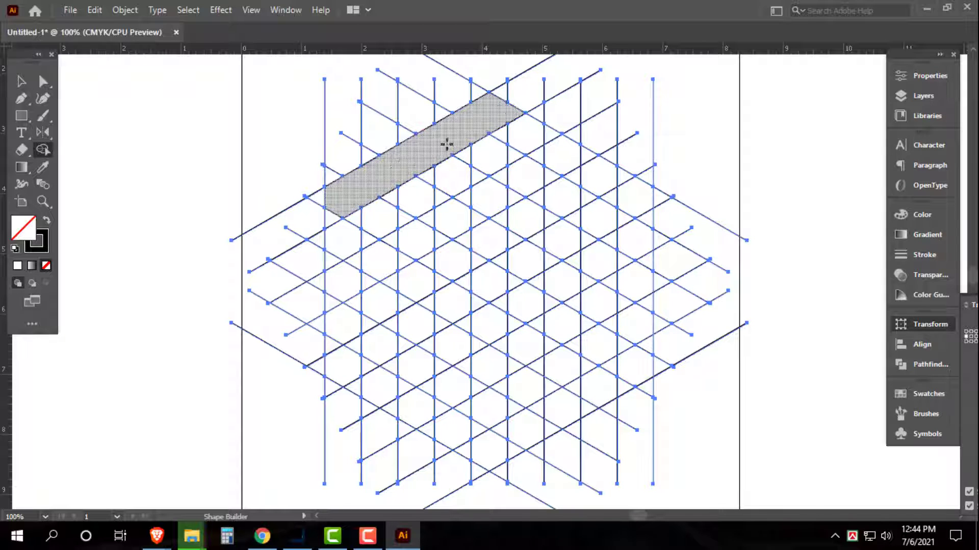
drag(344, 192, 342, 380)
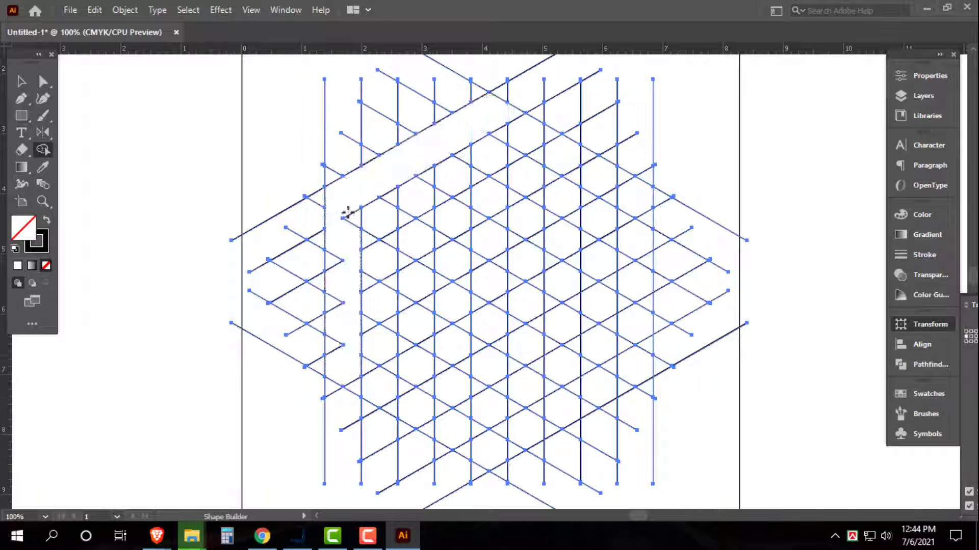
mouse_move(336, 220)
mouse_down()
mouse_move(335, 360)
mouse_move(482, 447)
mouse_up()
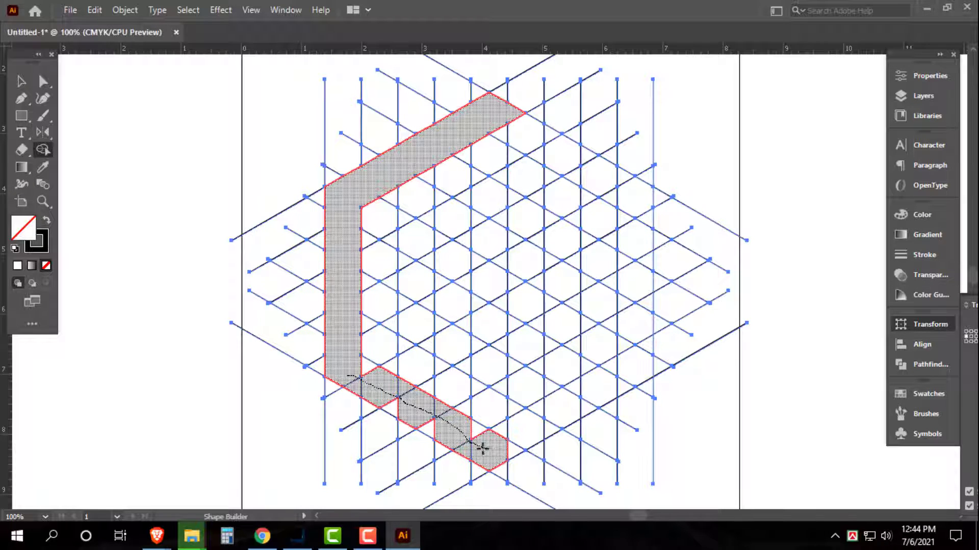
drag(350, 371, 478, 432)
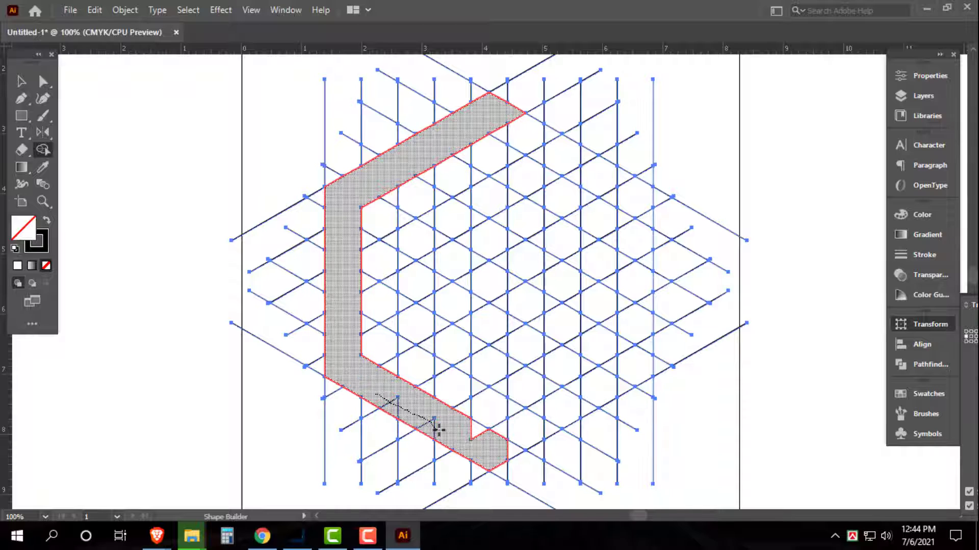
Step: Extend the bottom stroke up-right, then merge an inner arm running back up-left
drag(497, 447, 641, 367)
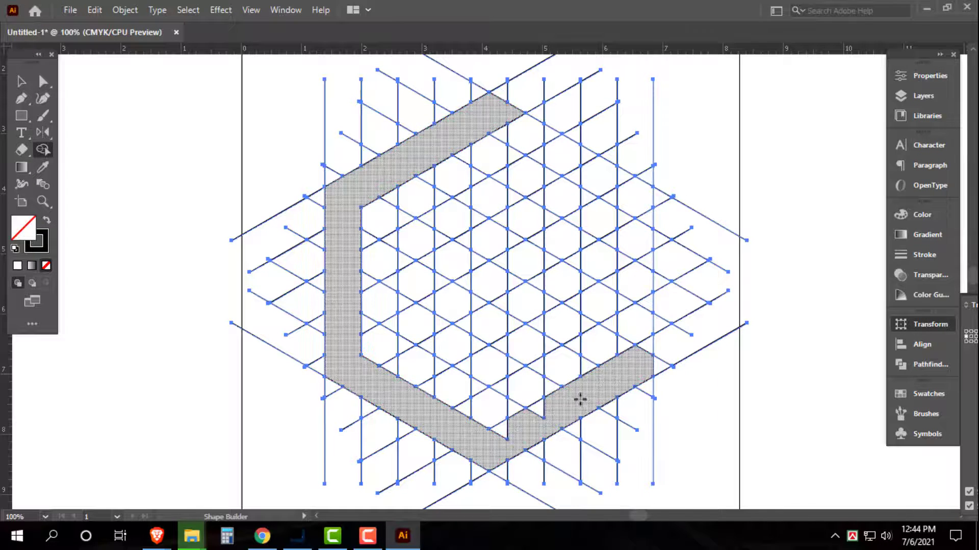
drag(576, 399, 507, 437)
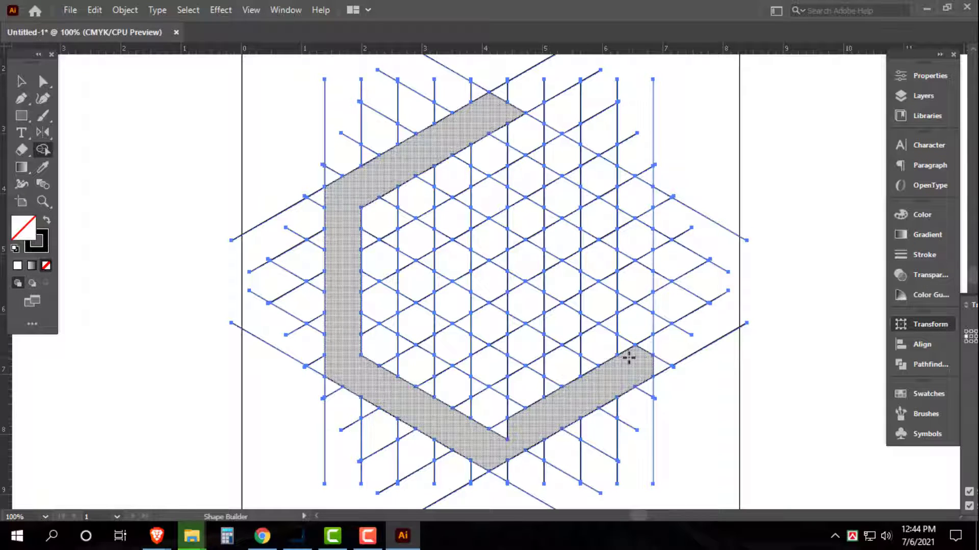
drag(626, 355, 603, 347)
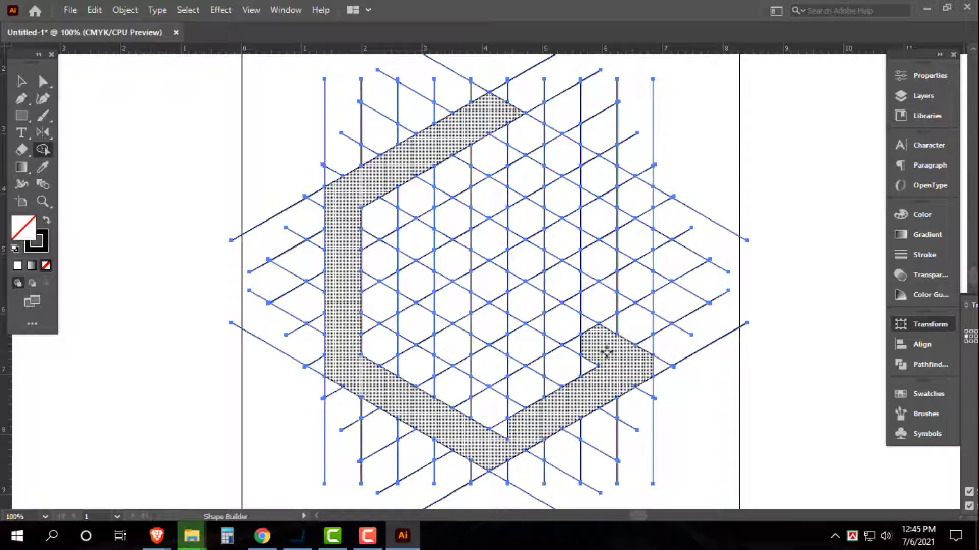
drag(606, 352, 545, 325)
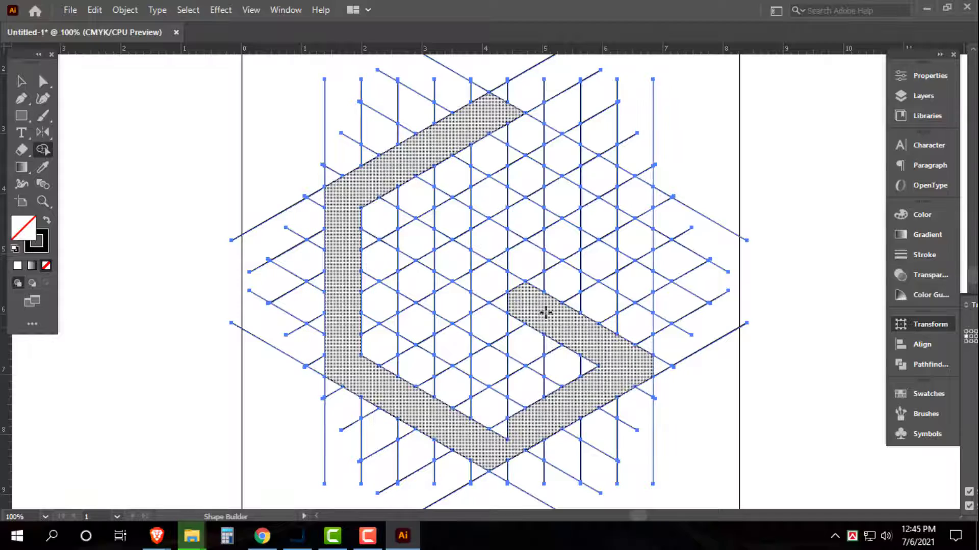
mouse_move(547, 312)
mouse_down()
mouse_move(511, 307)
mouse_move(407, 223)
mouse_move(418, 244)
mouse_up()
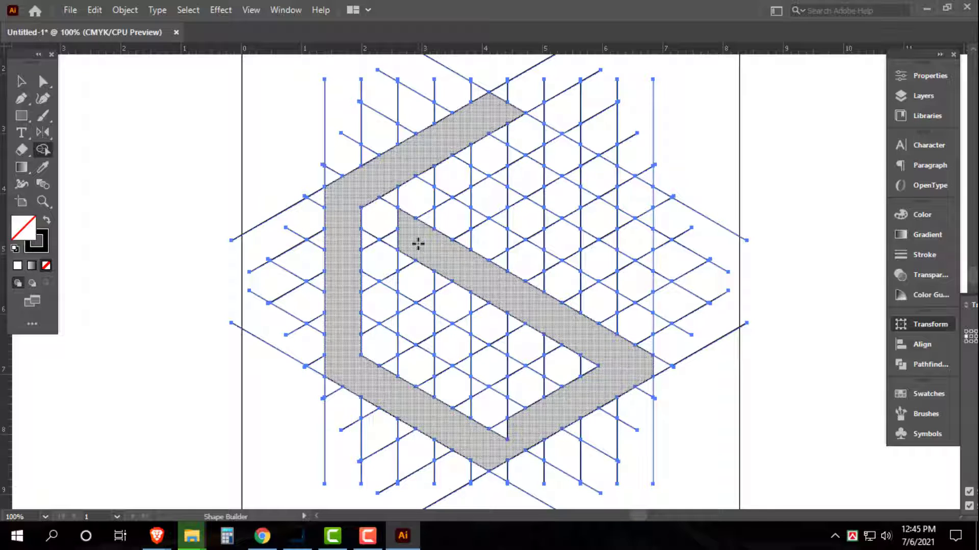
Step: Merge the inner diagonal strip, notch cells and top-right arm cells into the shape
drag(405, 245, 408, 326)
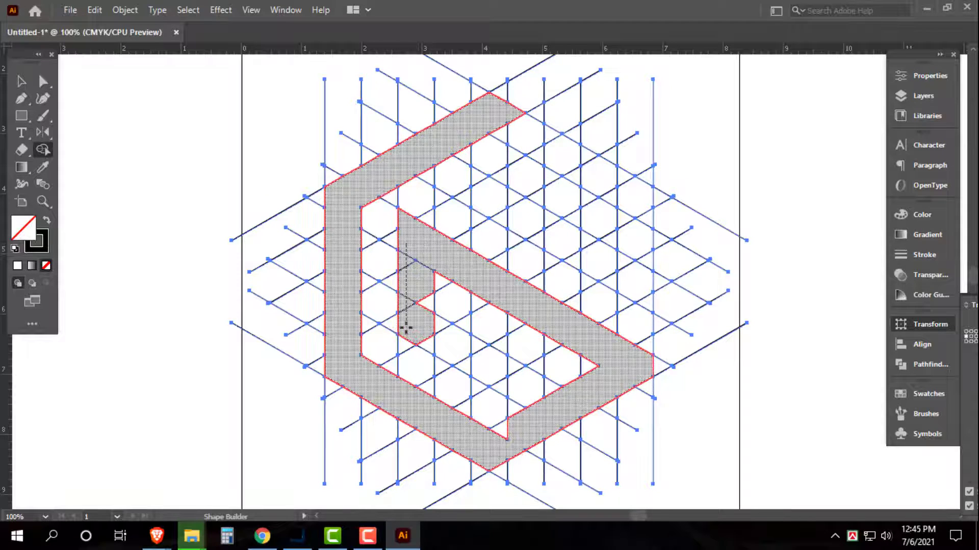
mouse_move(412, 289)
mouse_down()
mouse_move(430, 344)
mouse_move(491, 357)
mouse_up()
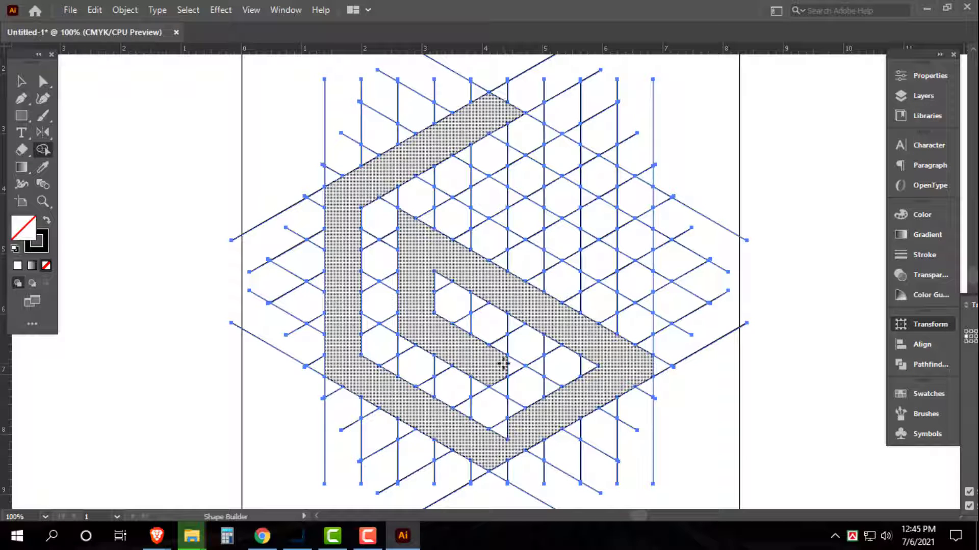
drag(504, 365, 513, 365)
drag(495, 129, 638, 203)
drag(530, 130, 630, 186)
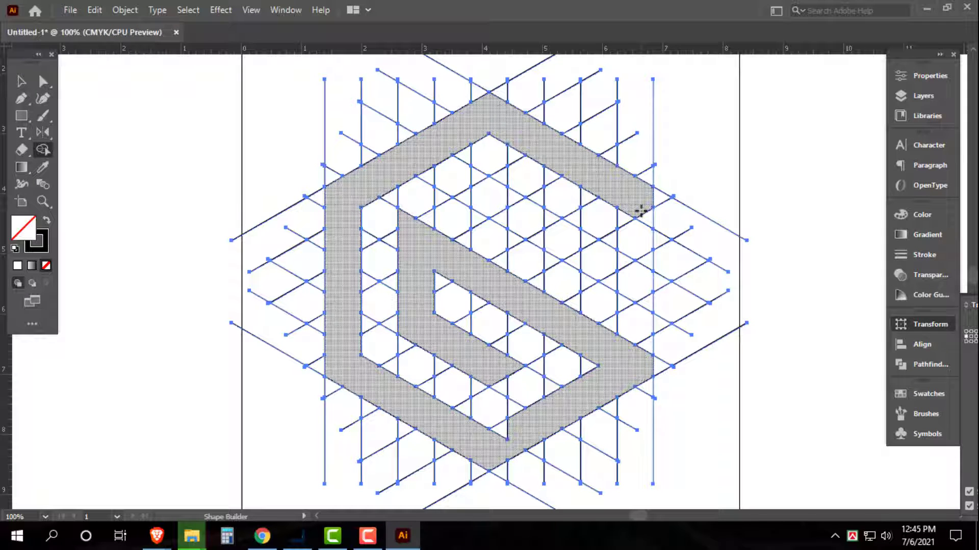
Step: Undo the accidental deletion, then merge the upper-right band cells into the S hook
alt+click(640, 214)
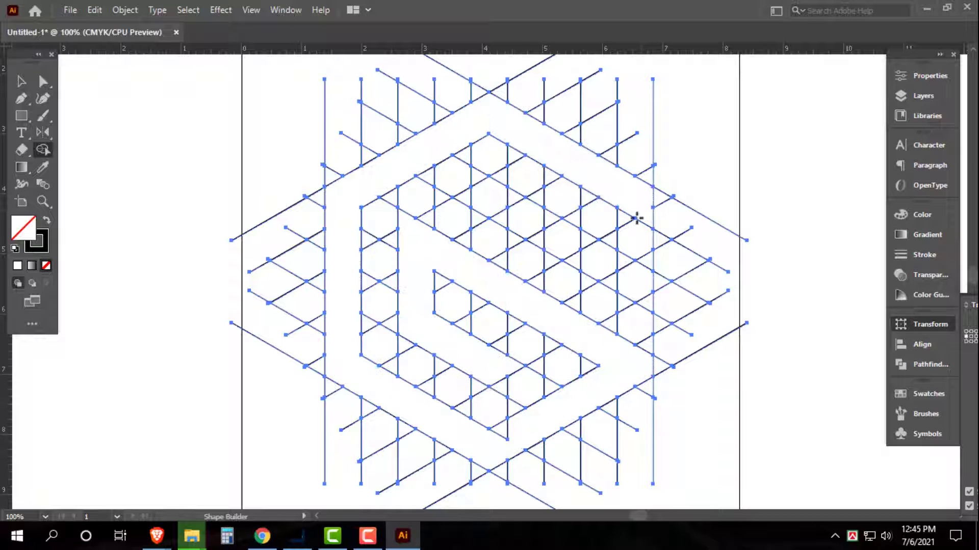
key(ctrl+z)
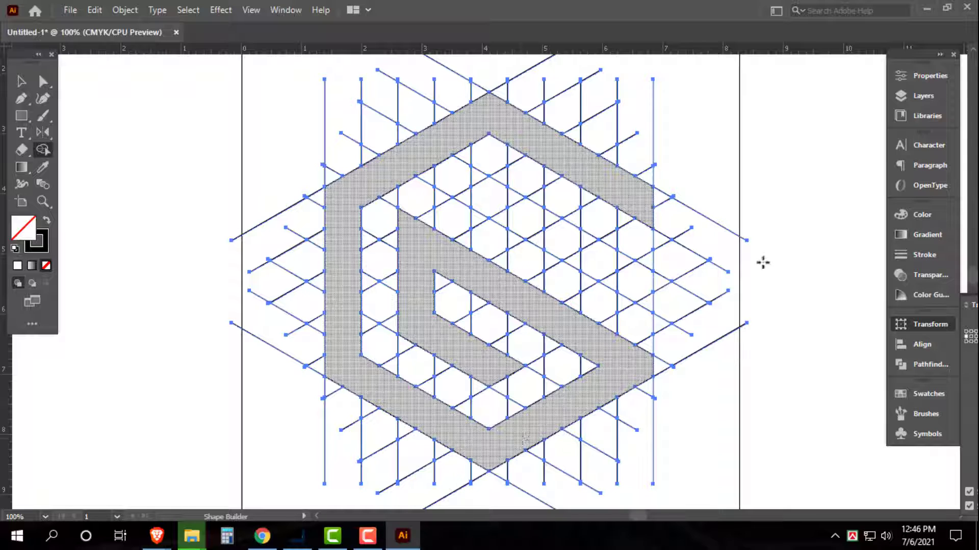
mouse_move(628, 210)
mouse_down()
mouse_move(627, 256)
mouse_move(644, 221)
mouse_move(632, 280)
mouse_up()
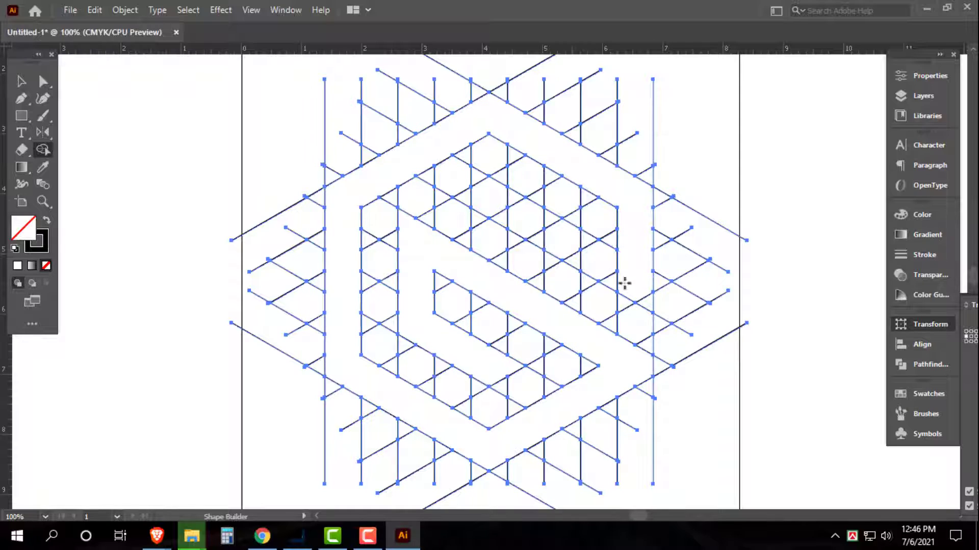
click(610, 271)
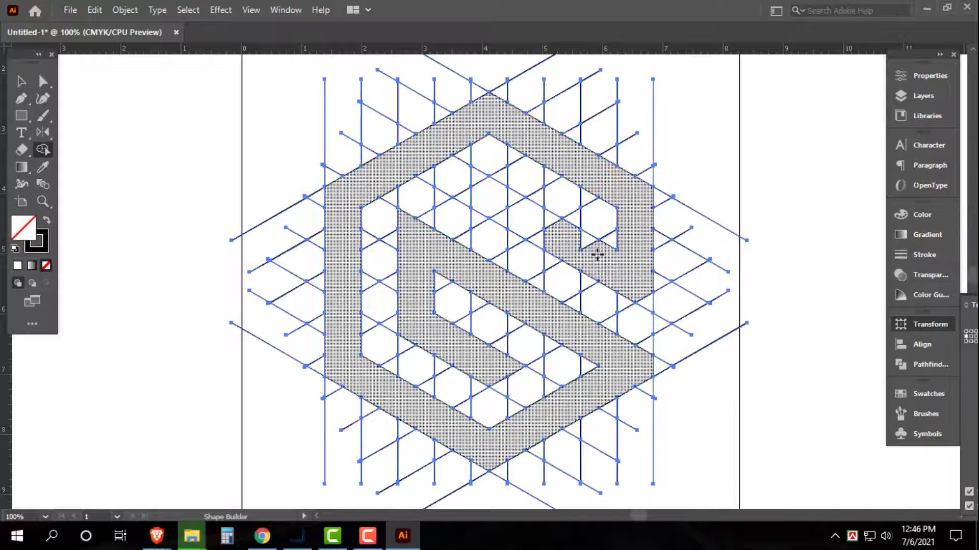
mouse_move(555, 247)
mouse_down()
mouse_move(538, 218)
mouse_move(546, 226)
mouse_move(494, 206)
mouse_move(520, 208)
mouse_move(477, 179)
mouse_move(498, 206)
mouse_up()
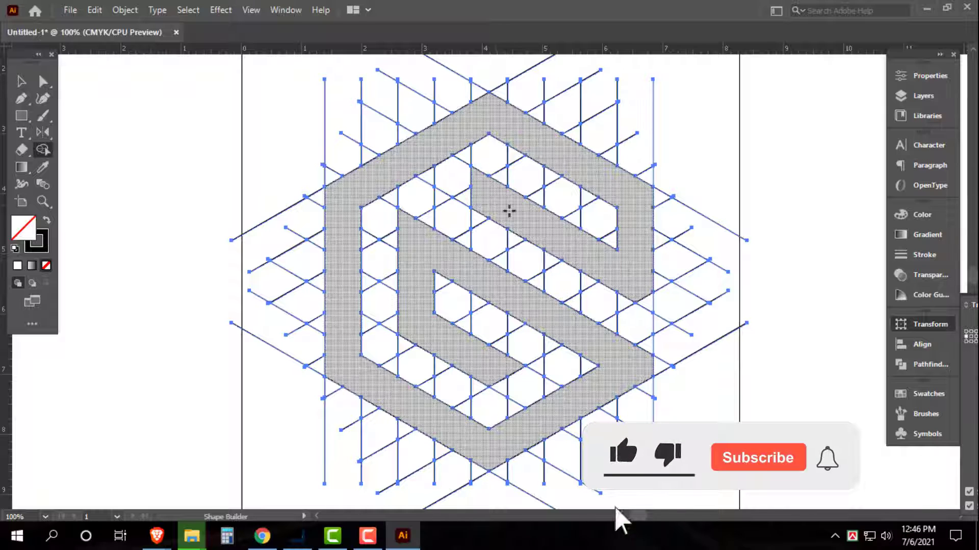
Step: Swap fill and stroke to make the monogram solid black, then zoom out and reselect it
key(v)
key(shift+x)
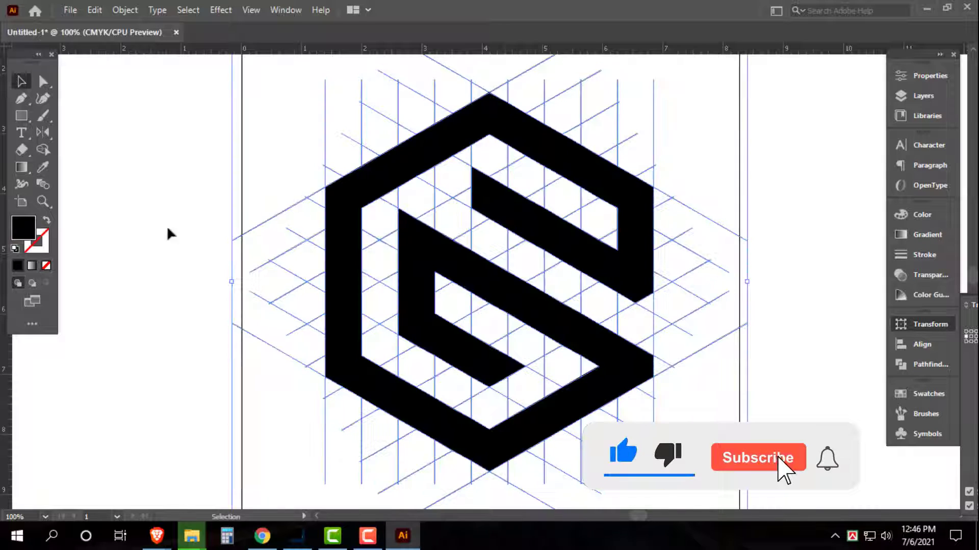
click(170, 233)
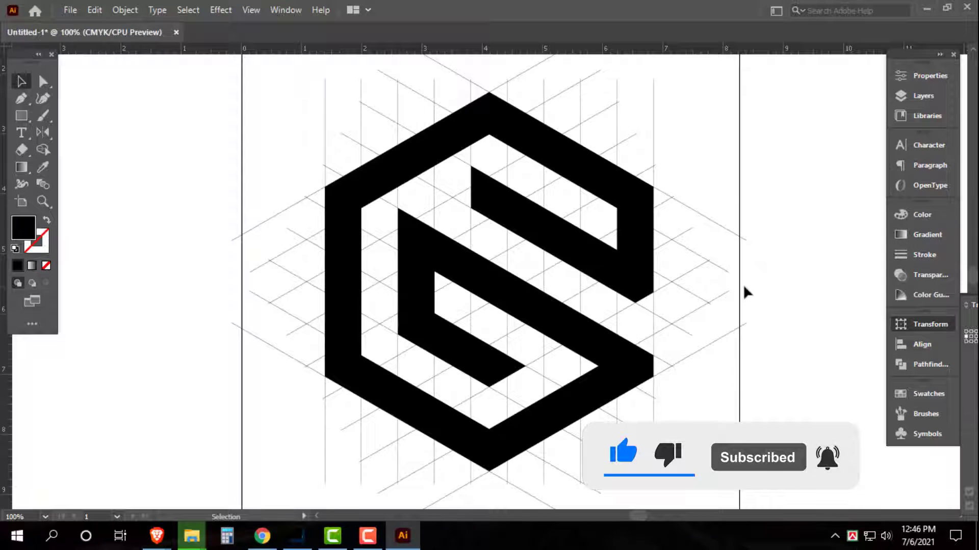
click(662, 275)
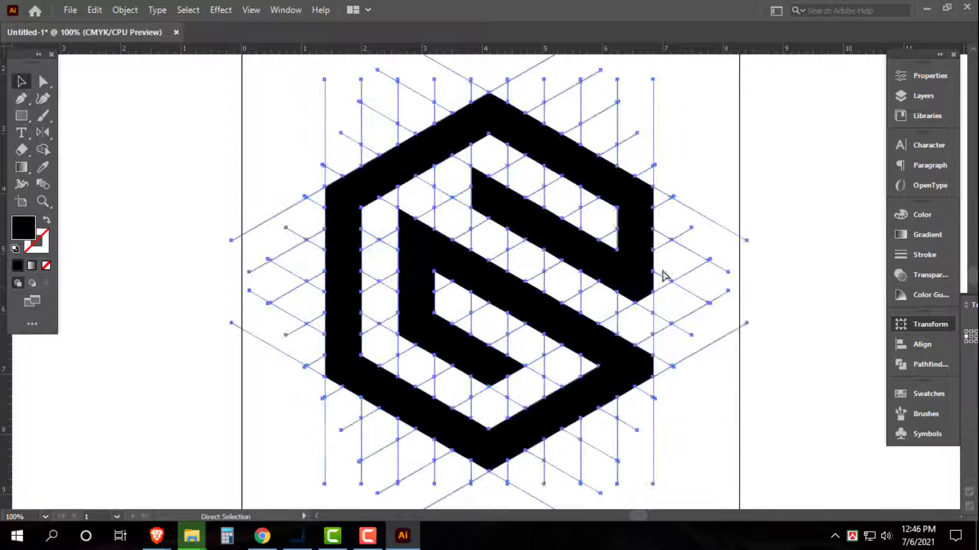
click(43, 149)
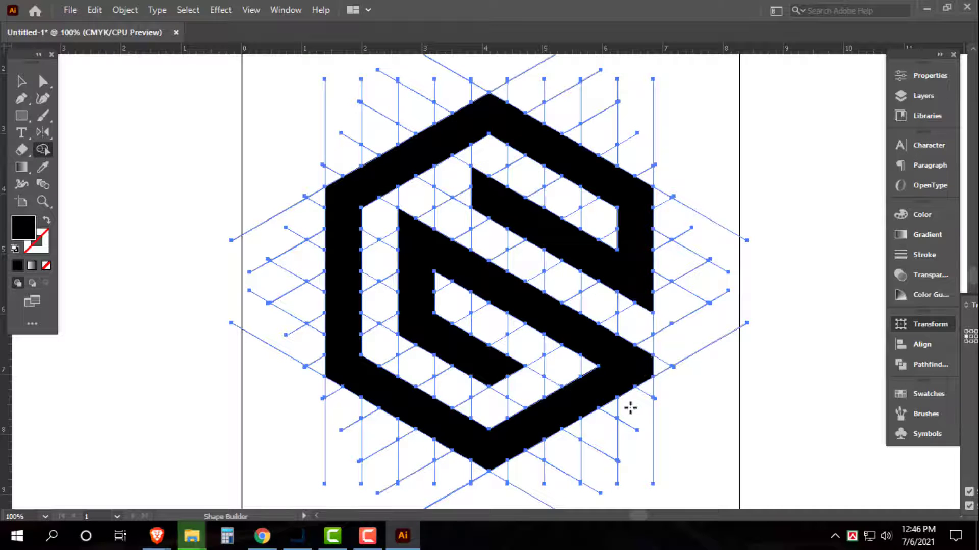
key(v)
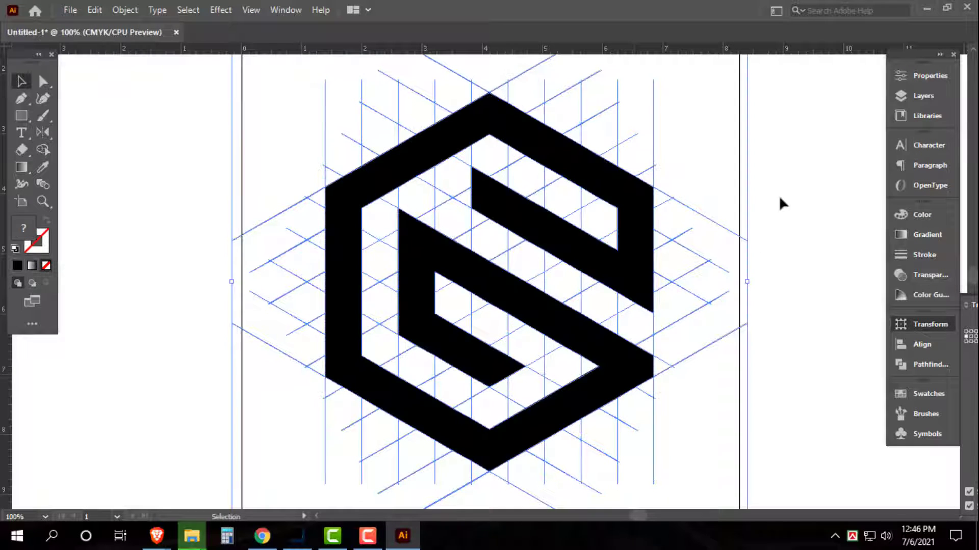
click(782, 203)
key(ctrl+minus)
key(ctrl+minus)
key(ctrl+minus)
click(530, 340)
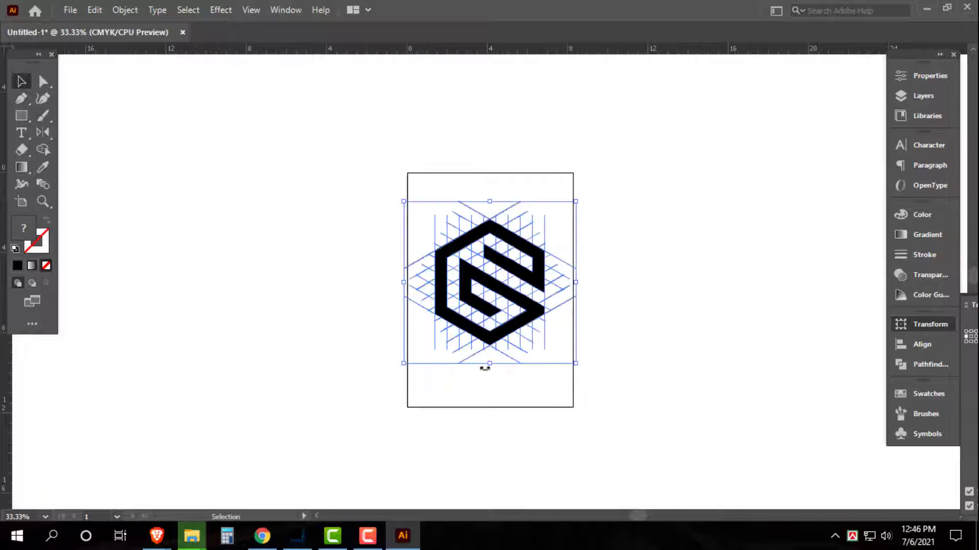
Step: Scale the monogram down, move it to the top half, and place a copy below
drag(484, 368, 488, 280)
key(ctrl+plus)
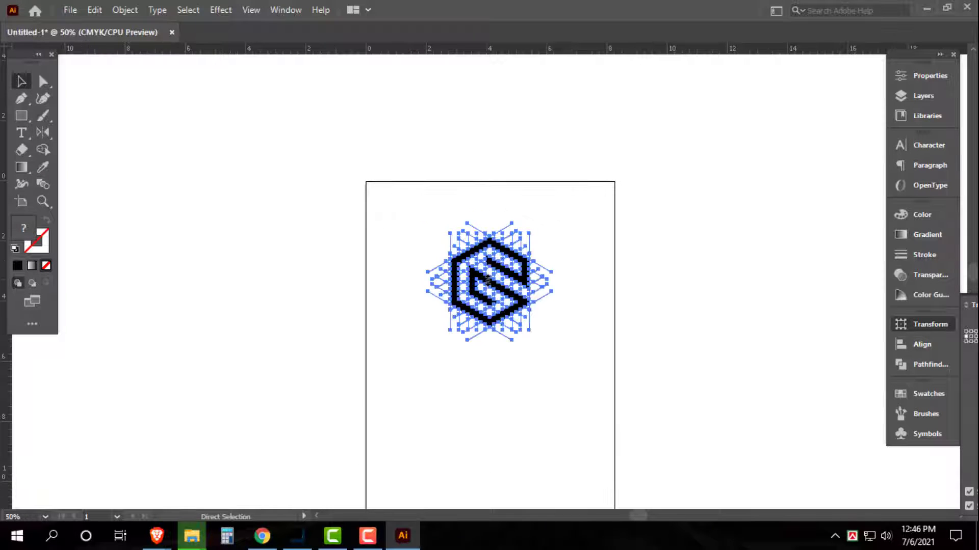
key(v)
mouse_move(502, 194)
mouse_down()
mouse_move(502, 176)
mouse_move(512, 366)
mouse_up()
click(537, 276)
Step: Draw a black rectangle covering the lower half of the page, then deselect it
key(m)
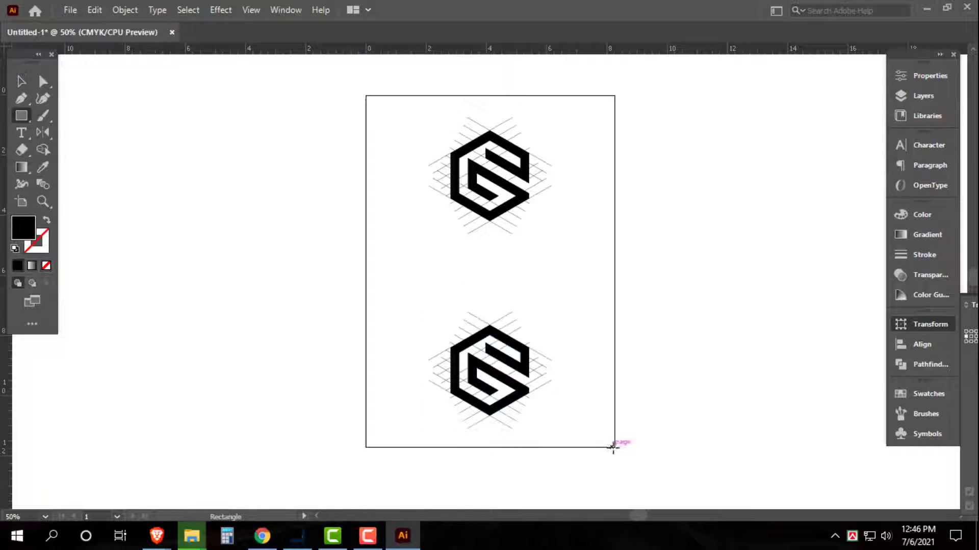
mouse_move(615, 447)
mouse_down()
mouse_move(366, 286)
mouse_move(365, 275)
mouse_move(710, 465)
mouse_up()
key(v)
key(ctrl+shift+a)
Step: Fill the lower monogram copy white (K 0%) on the black panel and frame the whole artboard
click(545, 238)
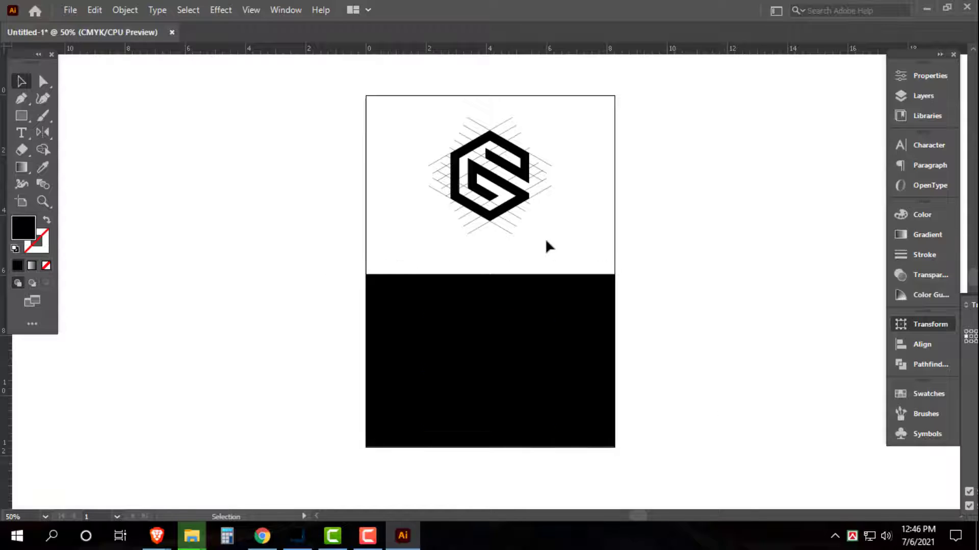
click(530, 176)
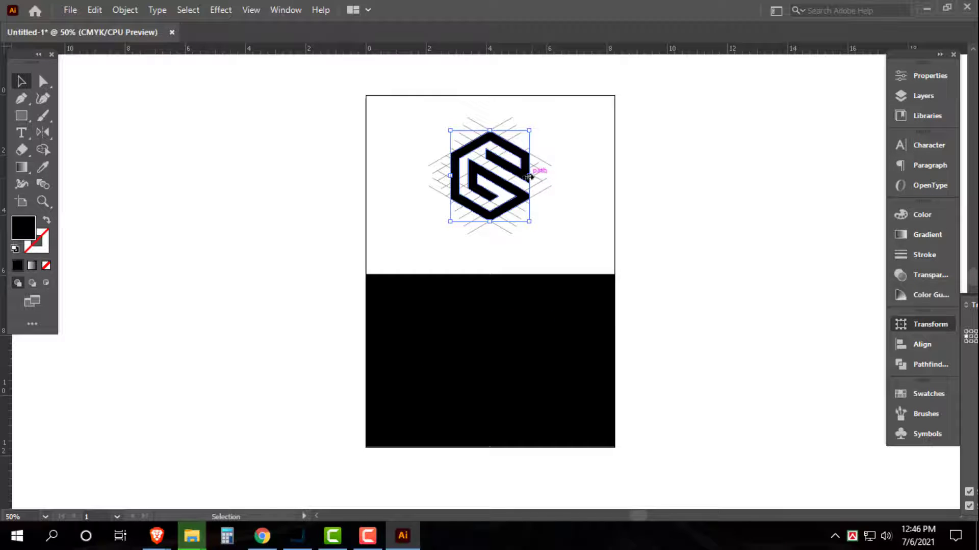
mouse_move(347, 96)
mouse_down()
mouse_move(543, 236)
mouse_move(539, 391)
mouse_up()
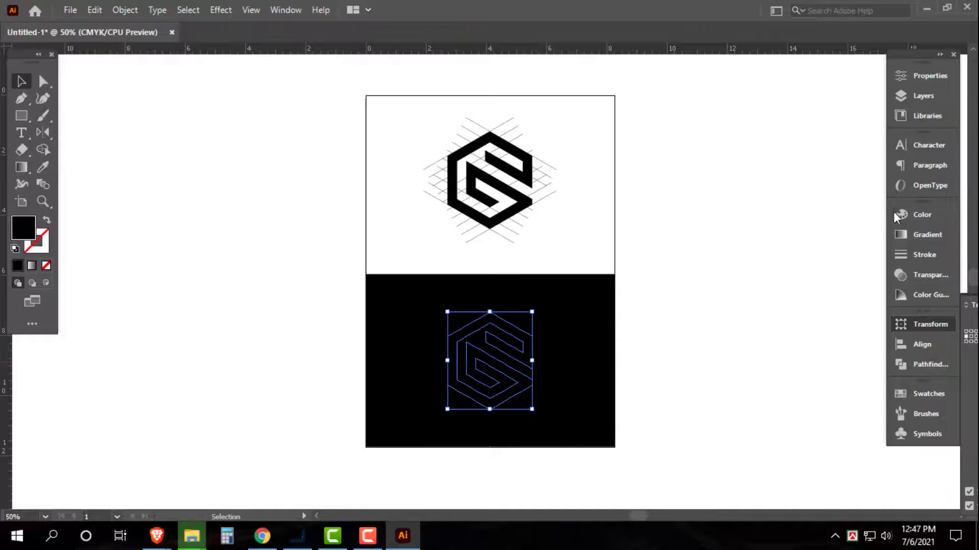
click(922, 214)
click(742, 305)
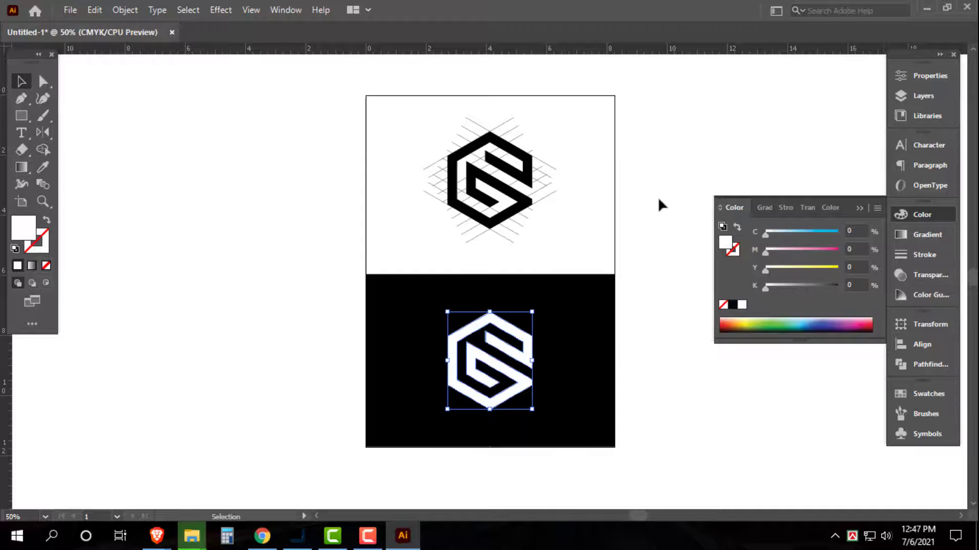
click(644, 334)
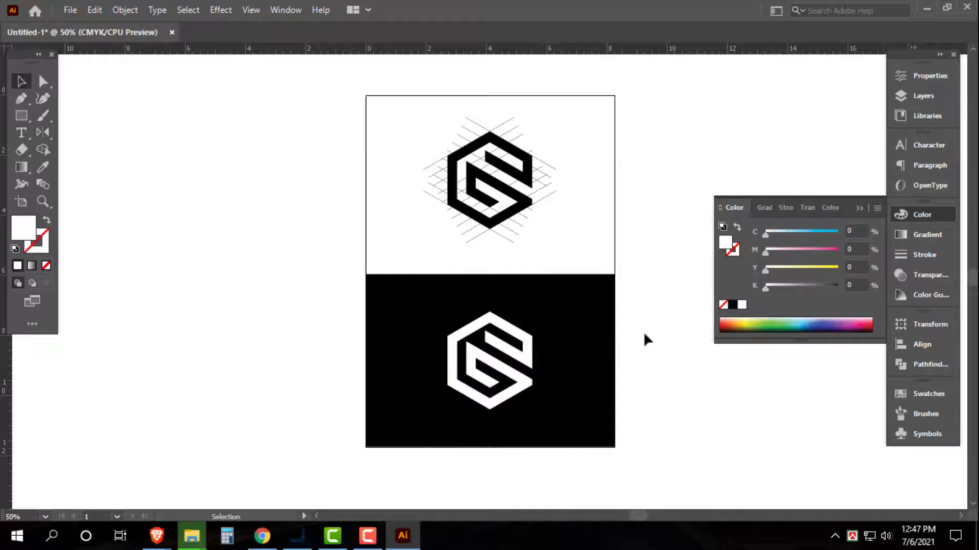
click(916, 213)
key(ctrl+equal)
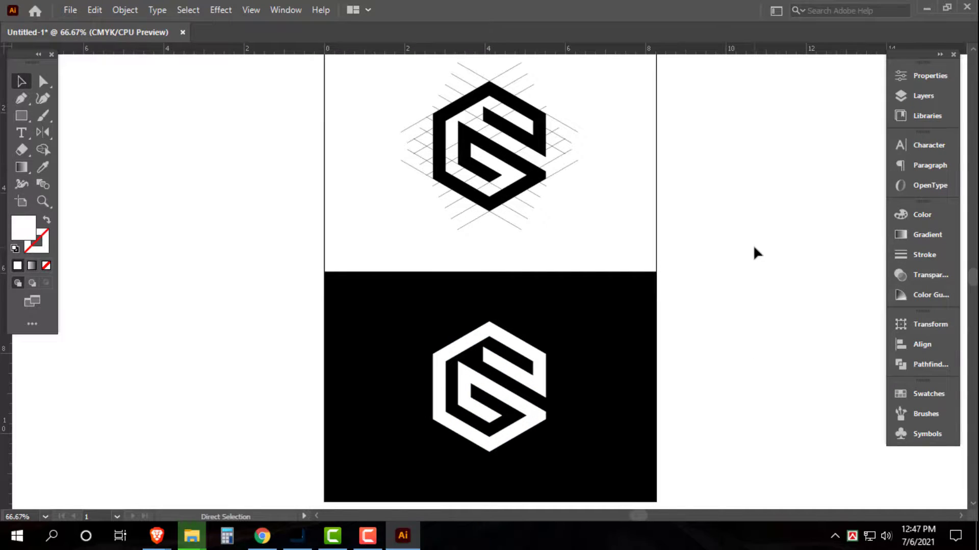
key(ctrl+minus)
drag(341, 70, 658, 461)
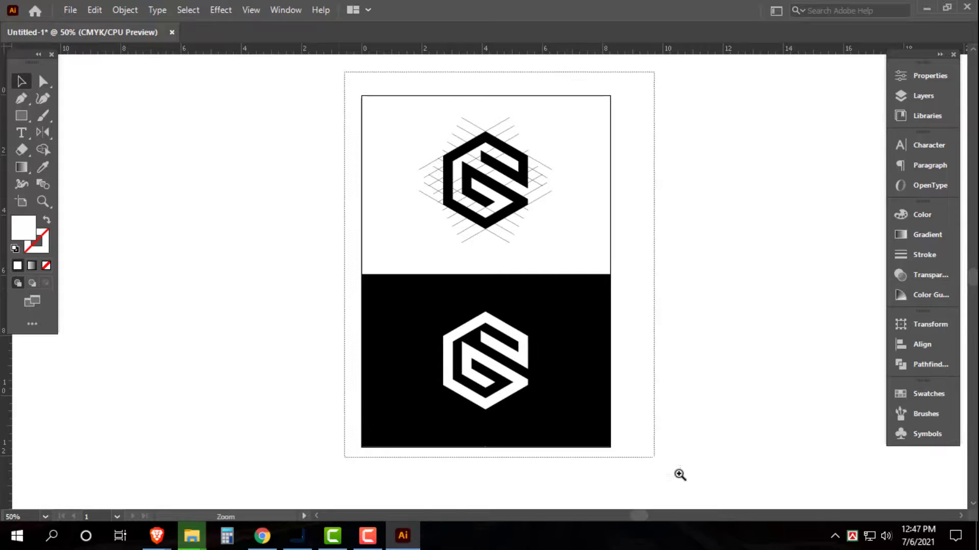